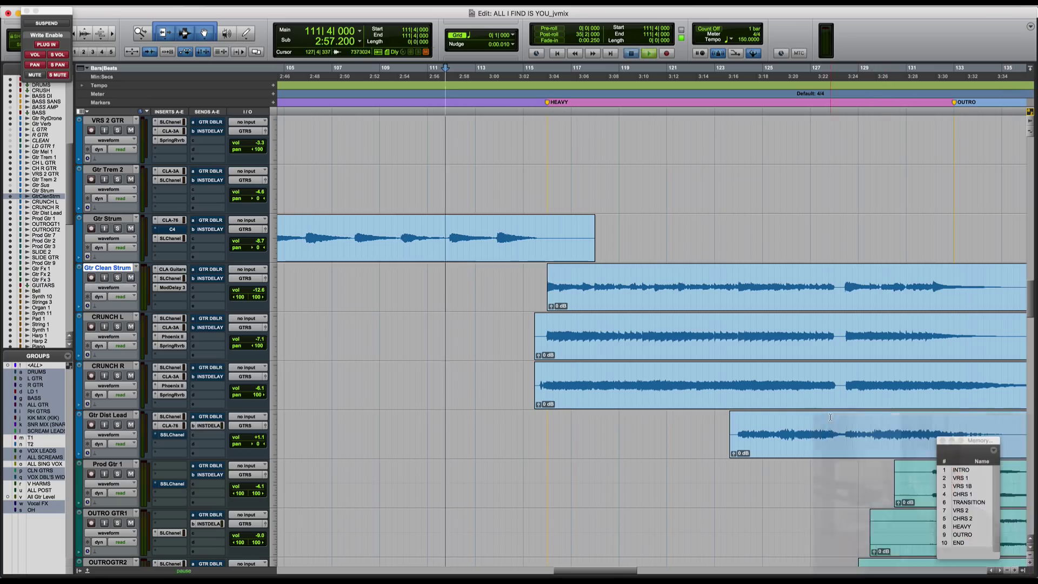
Play the full mix from bar 111 into the HEAVY section, and mute the Gtr Clean Strum track.
{"action": "key", "text": "space"}
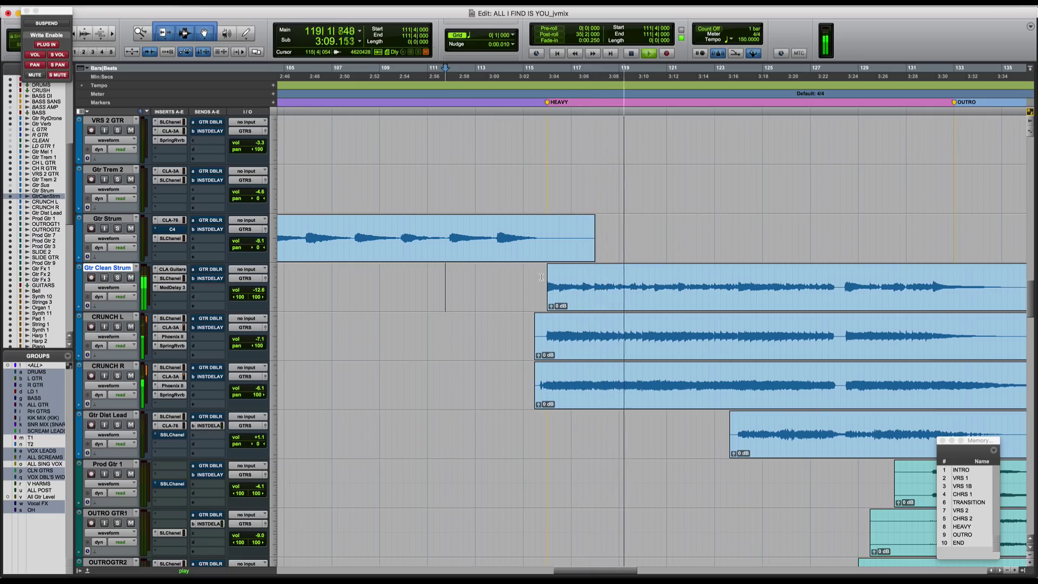
{"action": "key", "text": "space"}
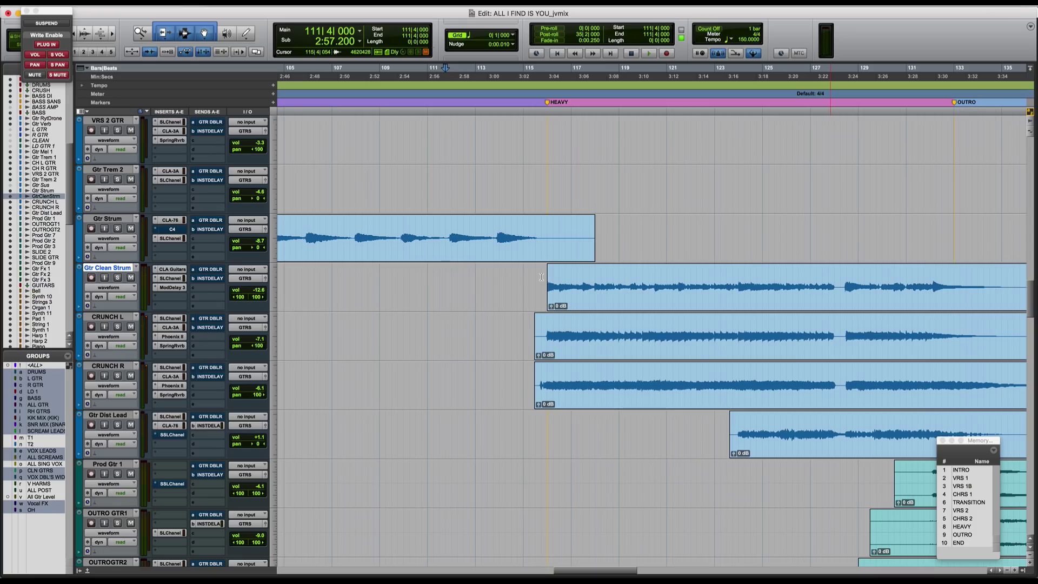
{"action": "left_click", "coordinate": [525, 277]}
{"action": "left_click", "coordinate": [131, 278]}
{"action": "left_click", "coordinate": [535, 331]}
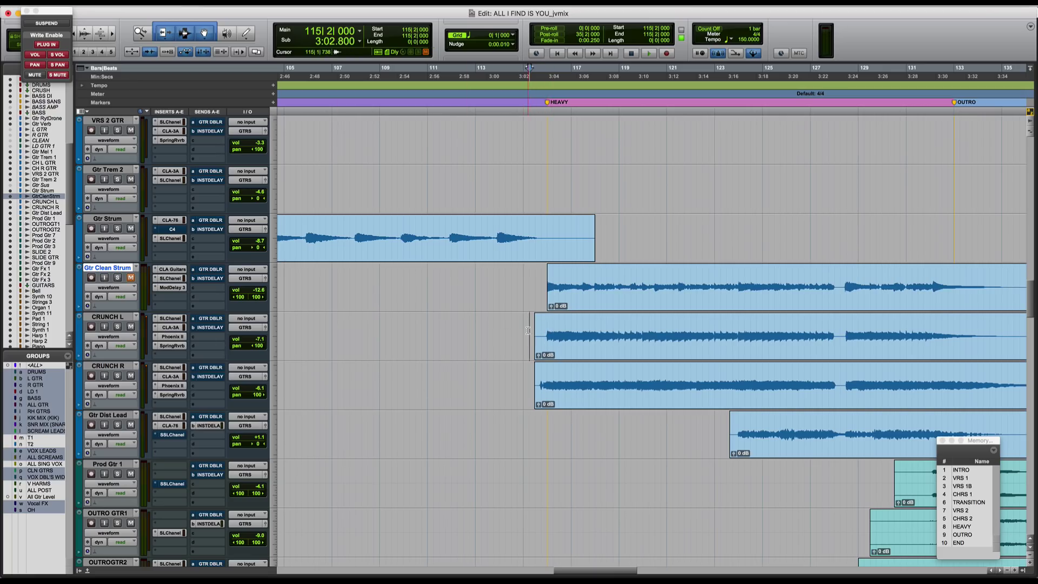
Solo the CRUNCH L and CRUNCH R tracks and play them from 115|2|800 into the HEAVY section.
{"action": "left_click", "coordinate": [117, 375]}
{"action": "left_click", "coordinate": [117, 327]}
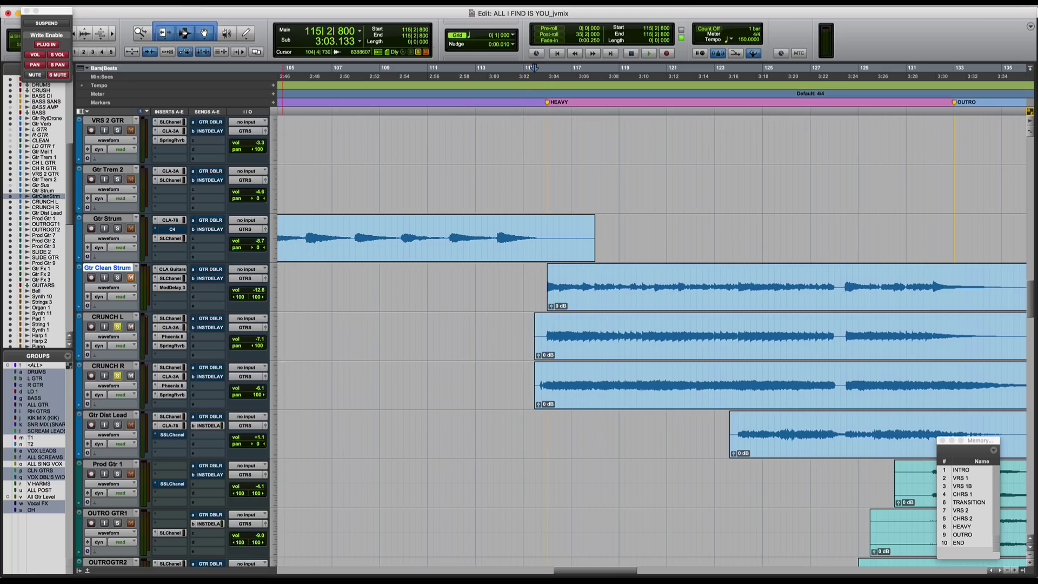
{"action": "key", "text": "space"}
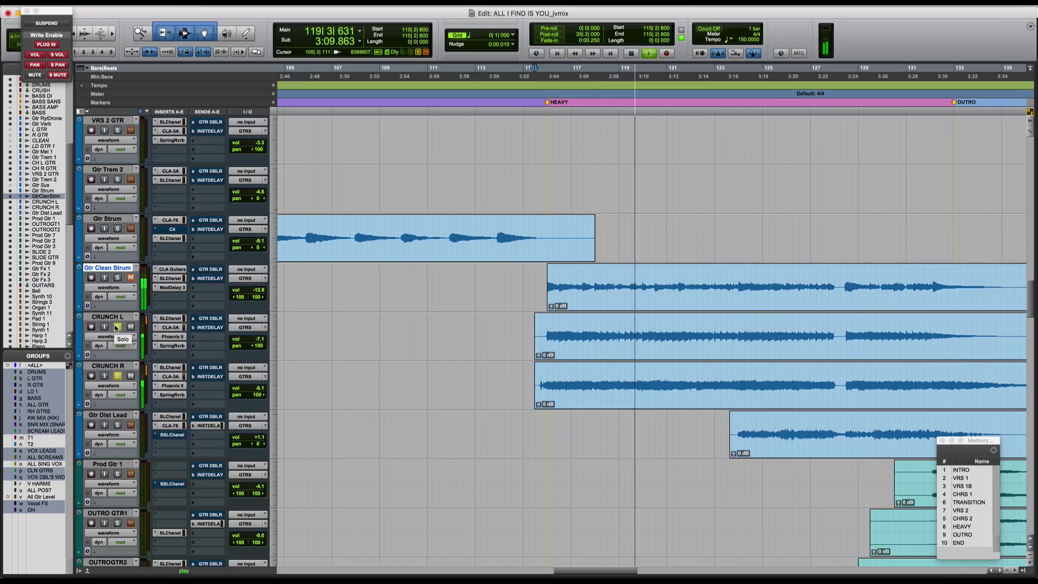
{"action": "key", "text": "space"}
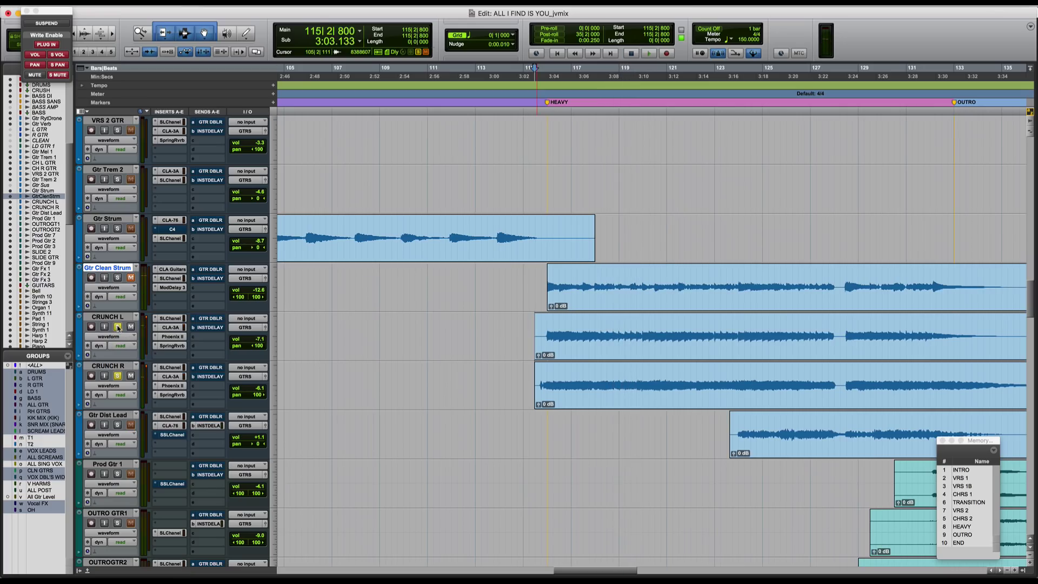
Unsolo both CRUNCH tracks and play the mix from just before the HEAVY marker with Gtr Clean Strum muted.
{"action": "left_click", "coordinate": [118, 326]}
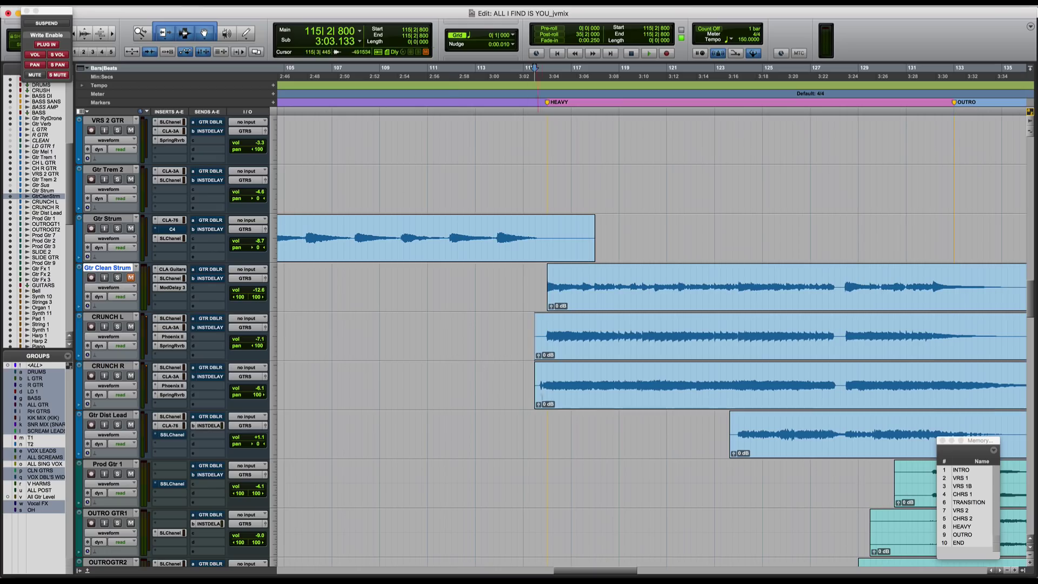
{"action": "left_click", "coordinate": [527, 381]}
{"action": "key", "text": "space"}
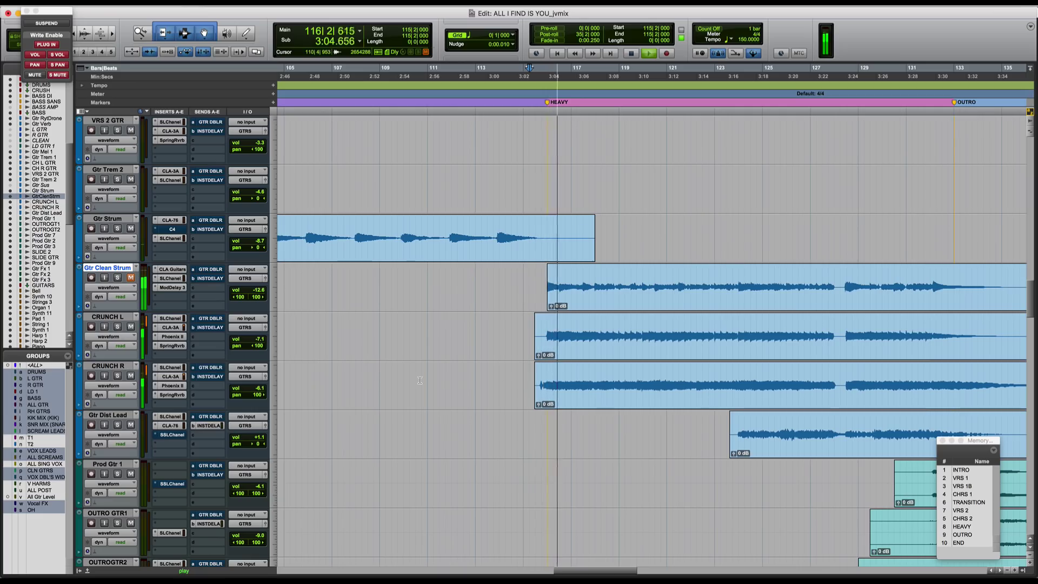
{"action": "scroll", "coordinate": [420, 381], "scroll_direction": "right", "scroll_amount": 2}
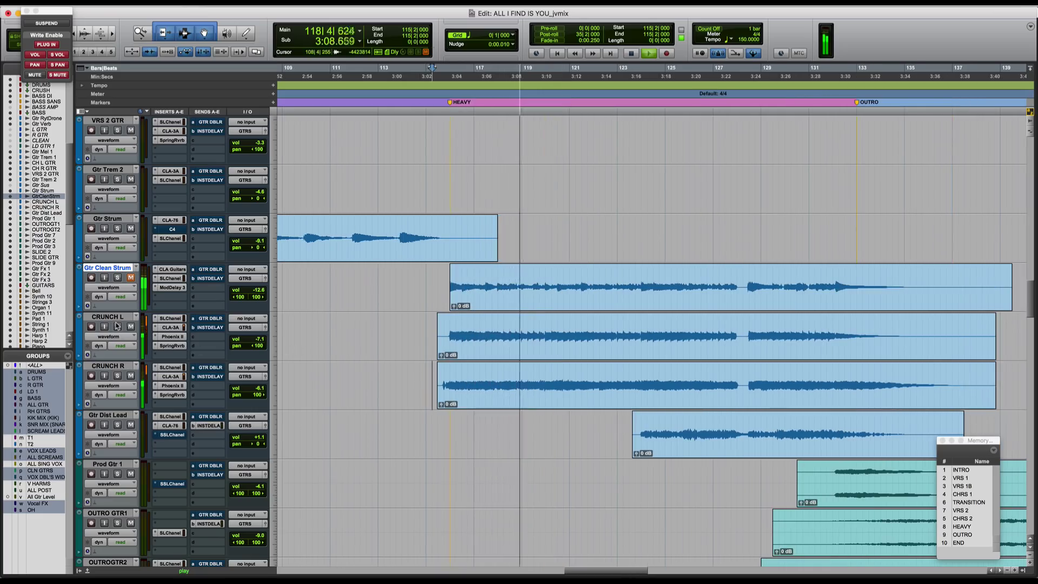
{"action": "key", "text": "space"}
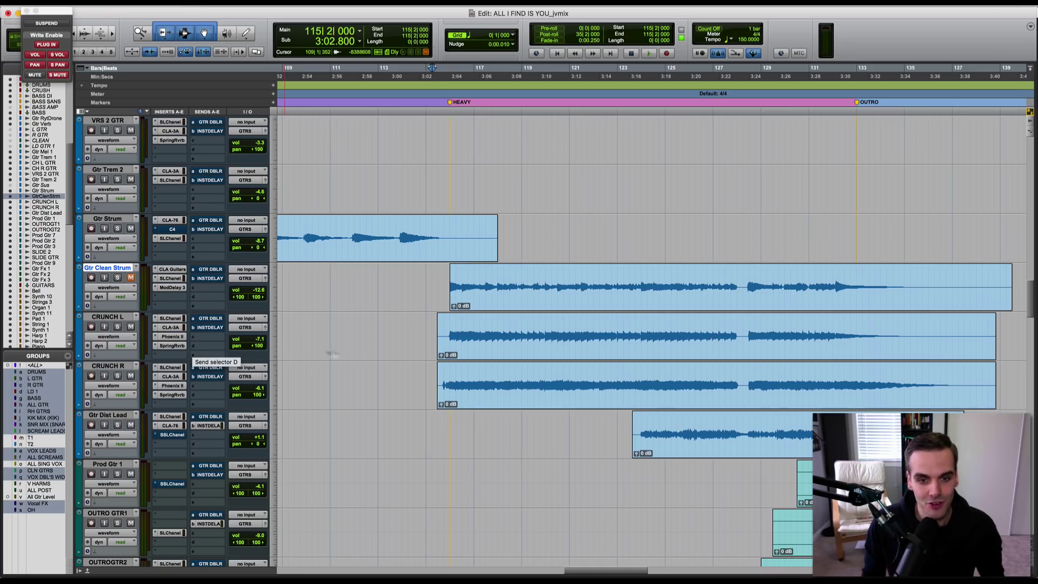
Set the playback start to 115|2|800, just before the HEAVY marker, and solo the unmuted Gtr Clean Strum track.
{"action": "left_click", "coordinate": [396, 377]}
{"action": "left_click_drag", "start_coordinate": [486, 377], "coordinate": [503, 377]}
{"action": "left_click", "coordinate": [504, 376]}
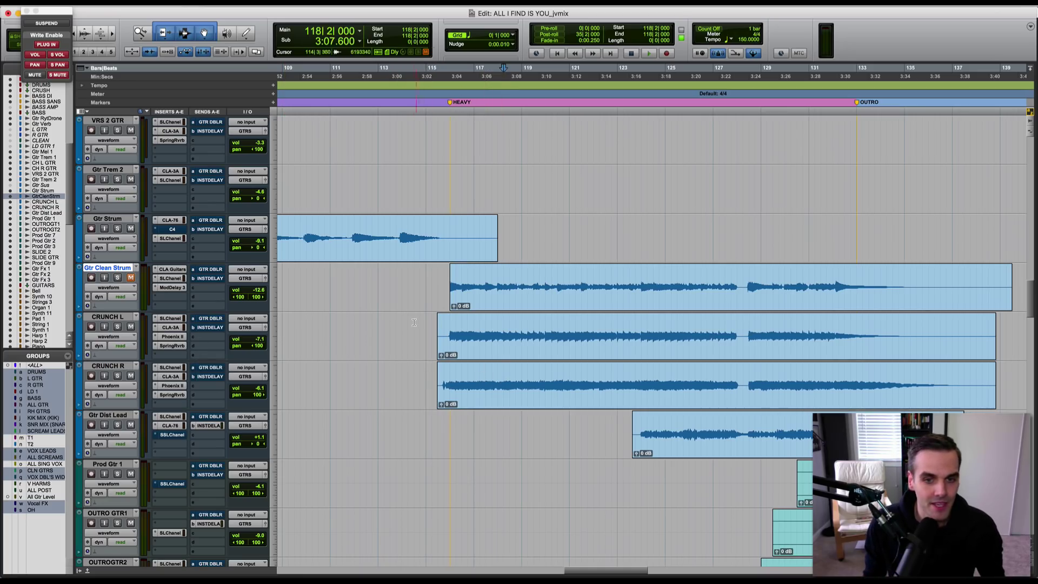
{"action": "left_click", "coordinate": [437, 325]}
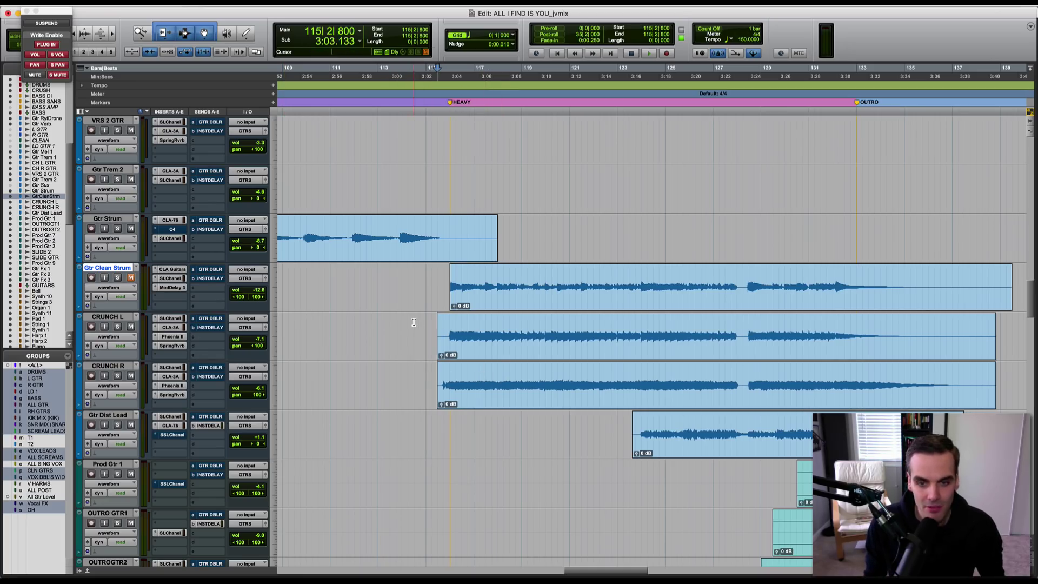
{"action": "left_click", "coordinate": [119, 278]}
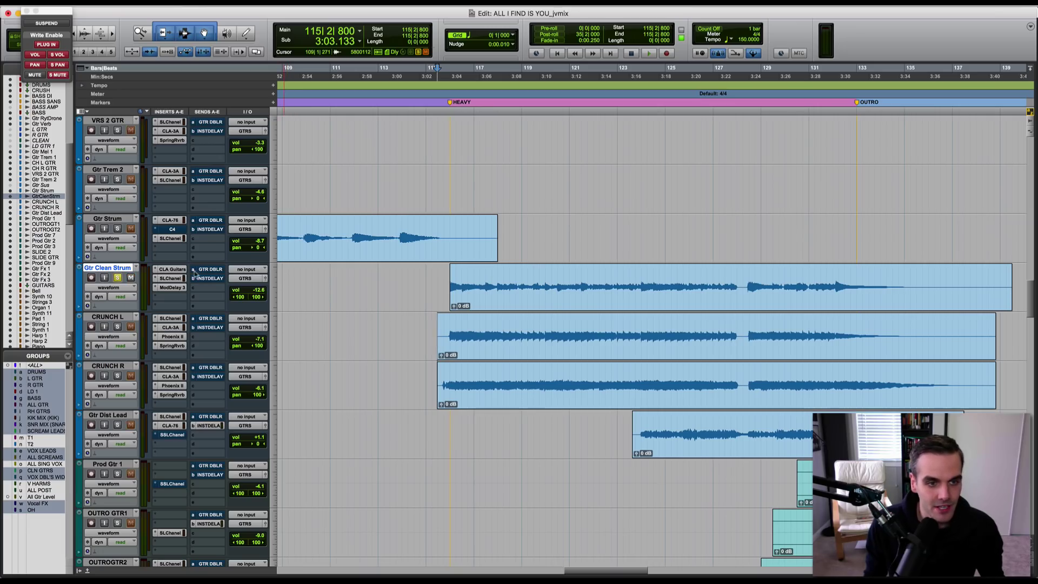
Bypass the CLA Guitars, SSLChannel and Mod Delay III inserts on Gtr Clean Strum and play it from 115|4|000.
{"action": "left_click", "coordinate": [174, 271], "text": "super"}
{"action": "left_click", "coordinate": [172, 279], "text": "super"}
{"action": "left_click", "coordinate": [172, 288], "text": "super"}
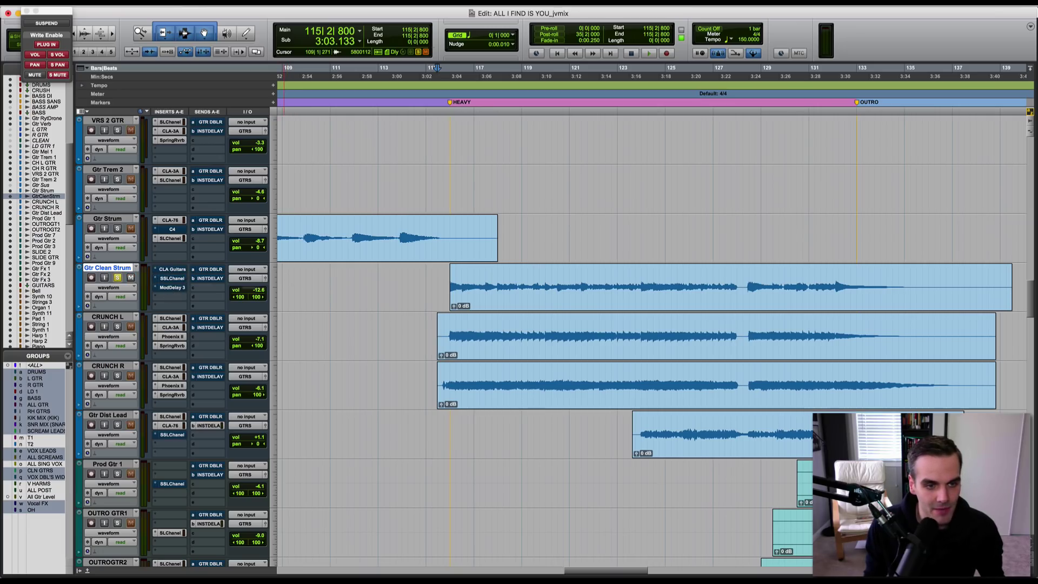
{"action": "left_click", "coordinate": [444, 280]}
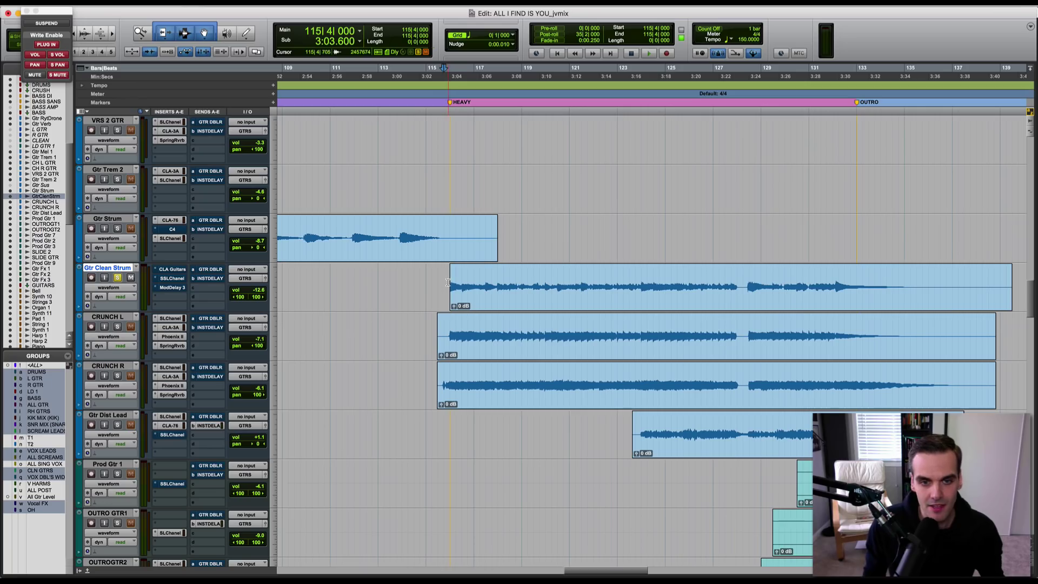
{"action": "key", "text": "space"}
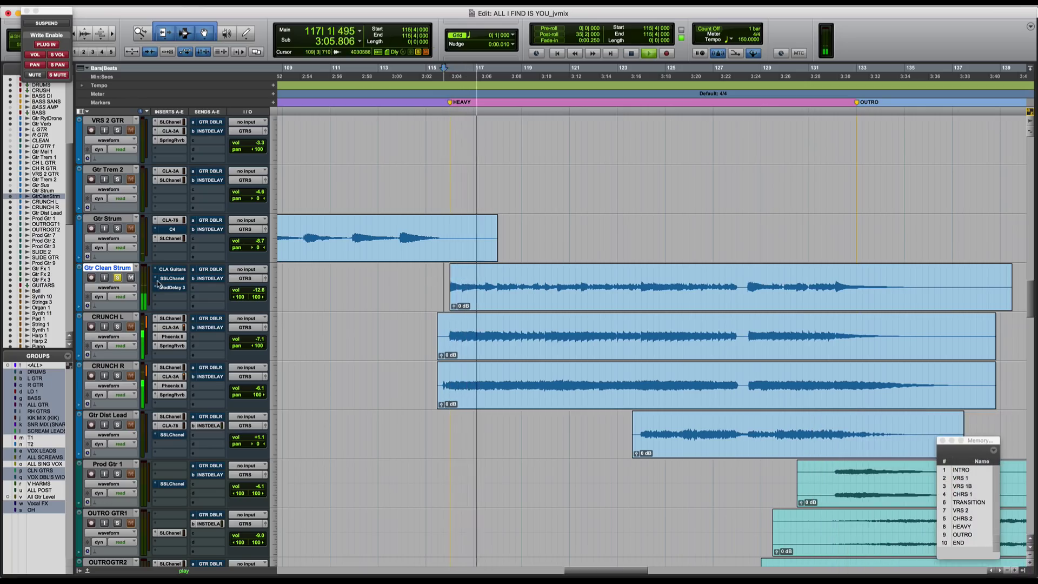
Unsolo Gtr Clean Strum and raise its volume to 0.0 dB during playback of the HEAVY section.
{"action": "left_click", "coordinate": [120, 278]}
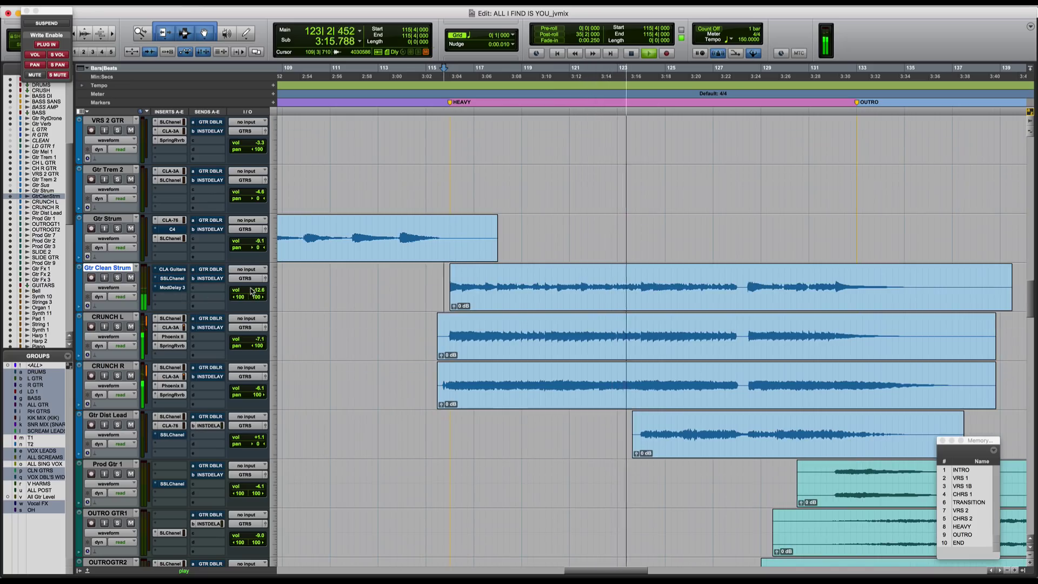
{"action": "left_click_drag", "start_coordinate": [251, 292], "coordinate": [250, 281]}
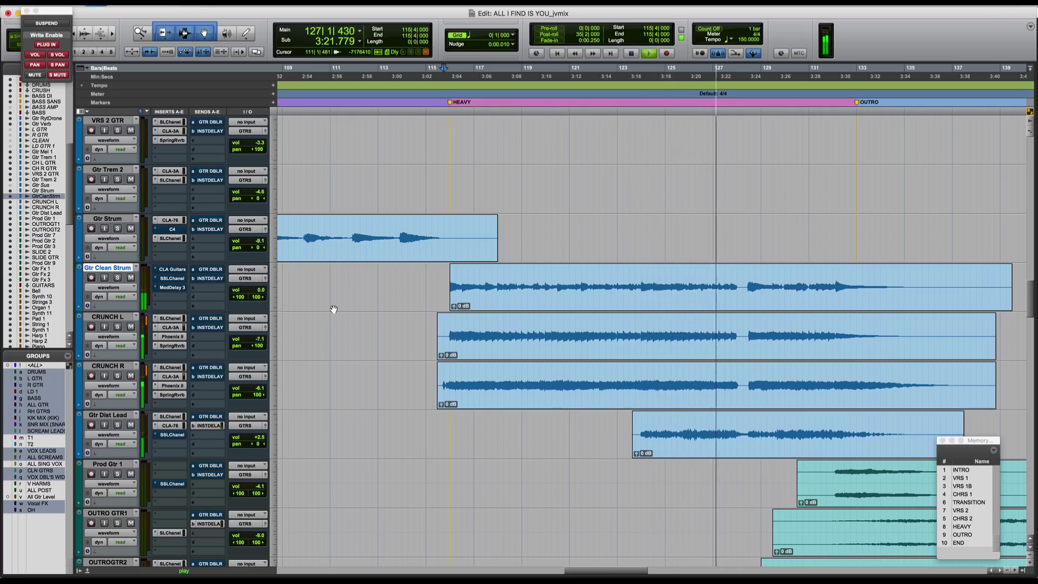
{"action": "key", "text": "space"}
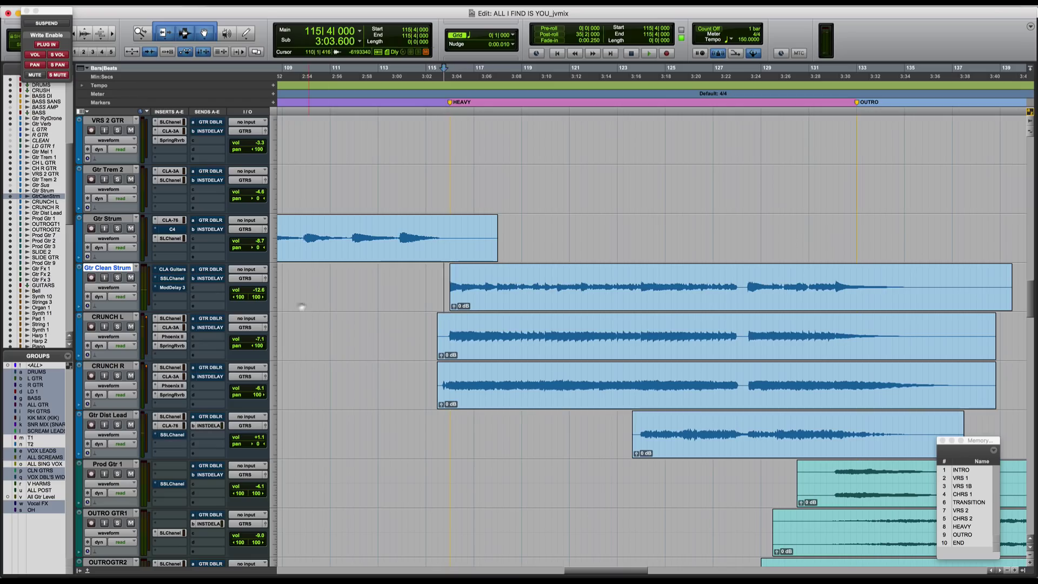
Solo Gtr Clean Strum and take its CLA Guitars insert out of bypass during playback.
{"action": "key", "text": "shift+s"}
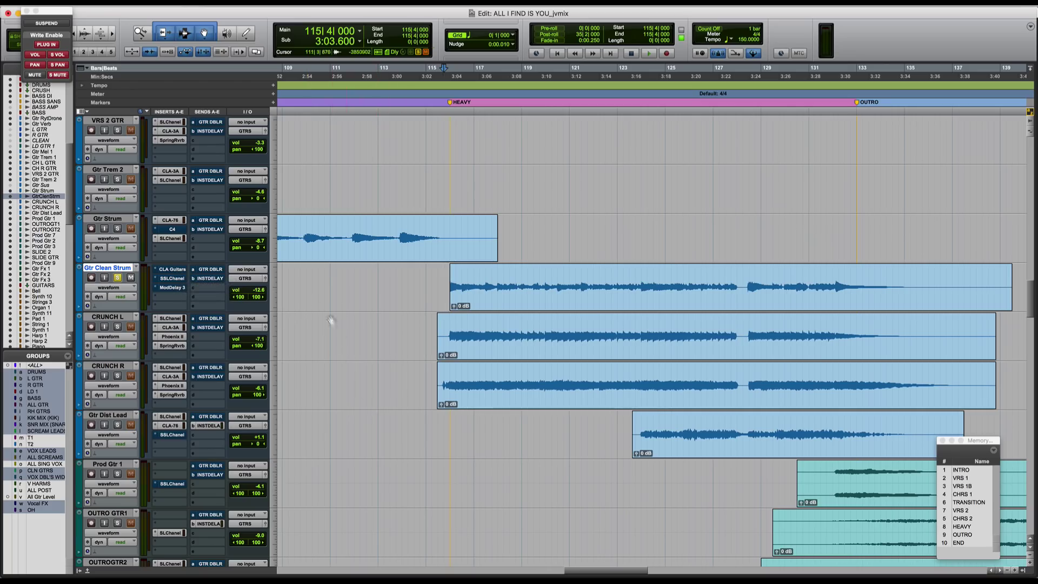
{"action": "left_click", "coordinate": [172, 270]}
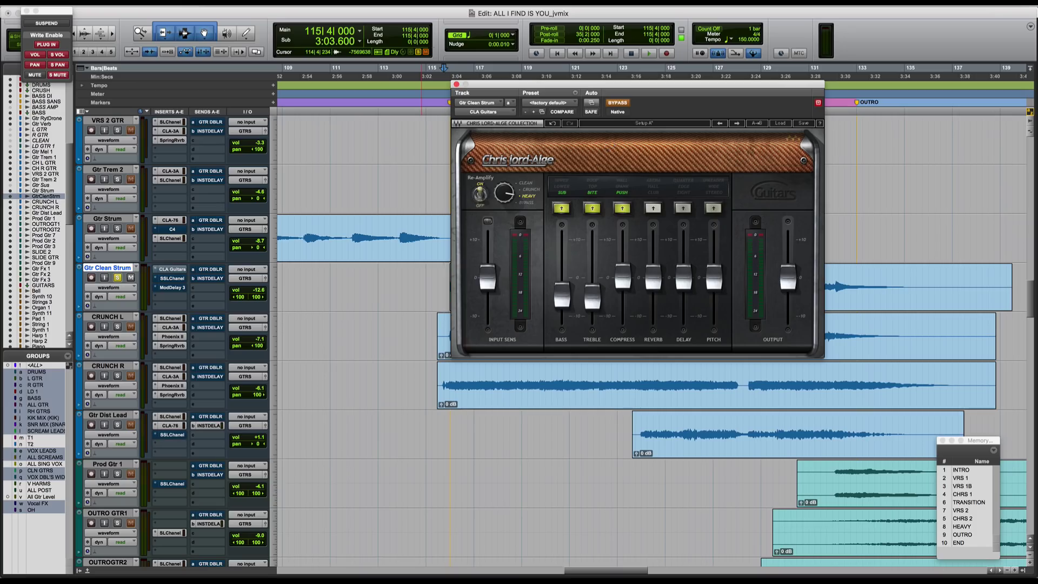
{"action": "left_click", "coordinate": [479, 197]}
{"action": "key", "text": "space"}
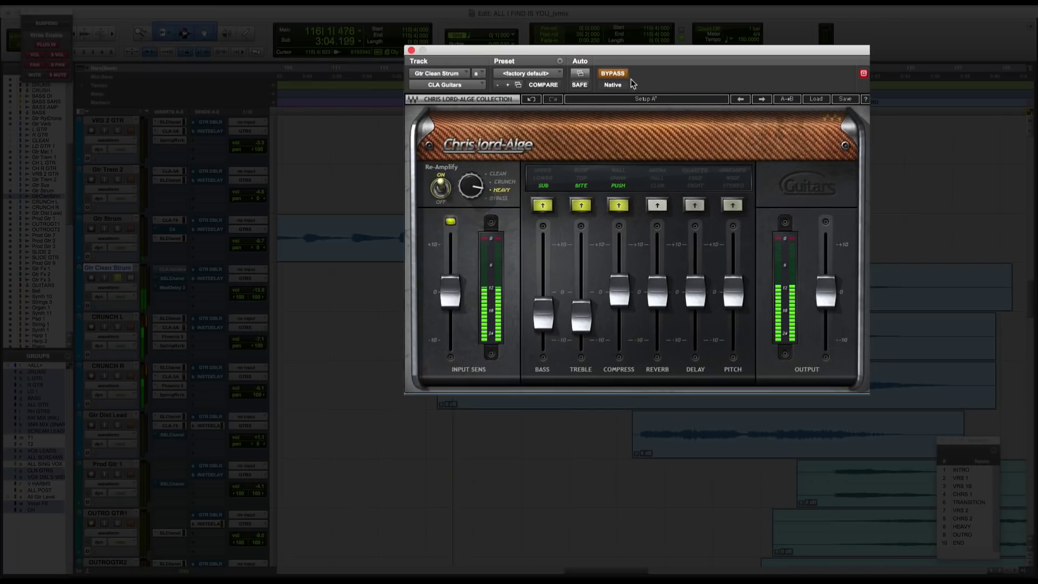
{"action": "left_click", "coordinate": [618, 103]}
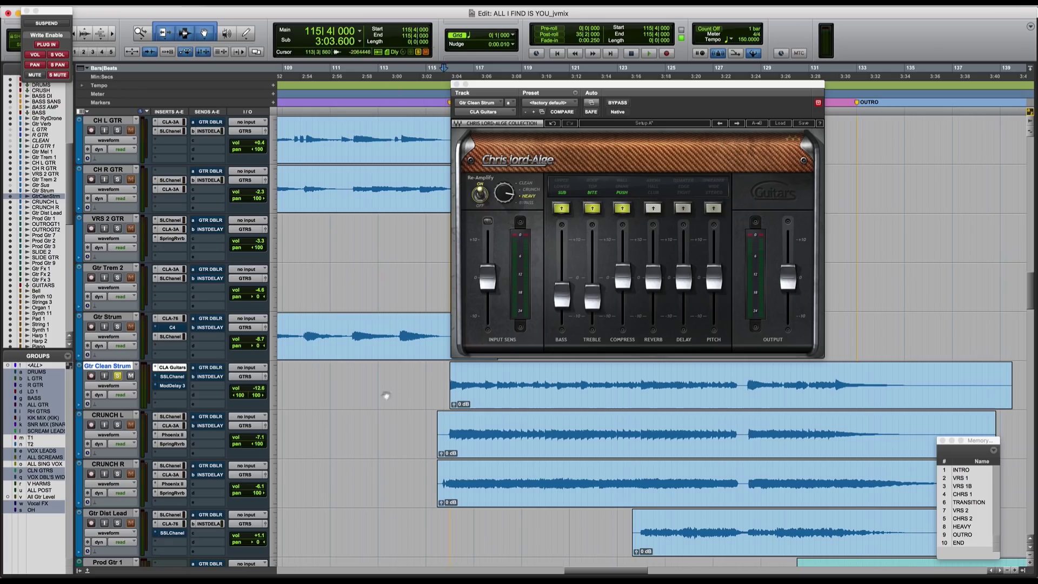
Set the playback start to 115|4|461 and open the SSLChannel insert on Gtr Clean Strum, taking it out of bypass.
{"action": "left_click", "coordinate": [447, 378]}
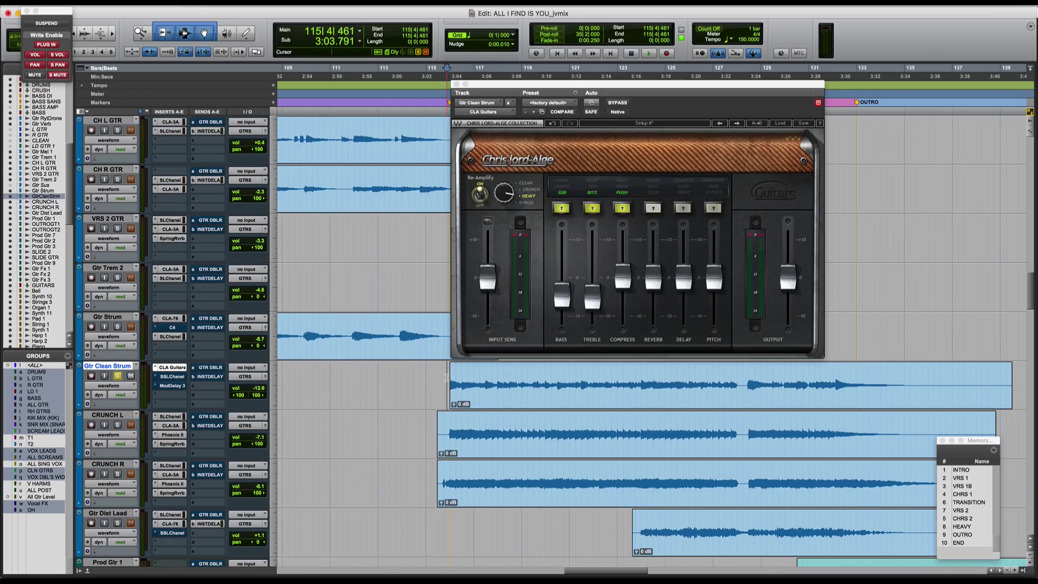
{"action": "left_click", "coordinate": [172, 377]}
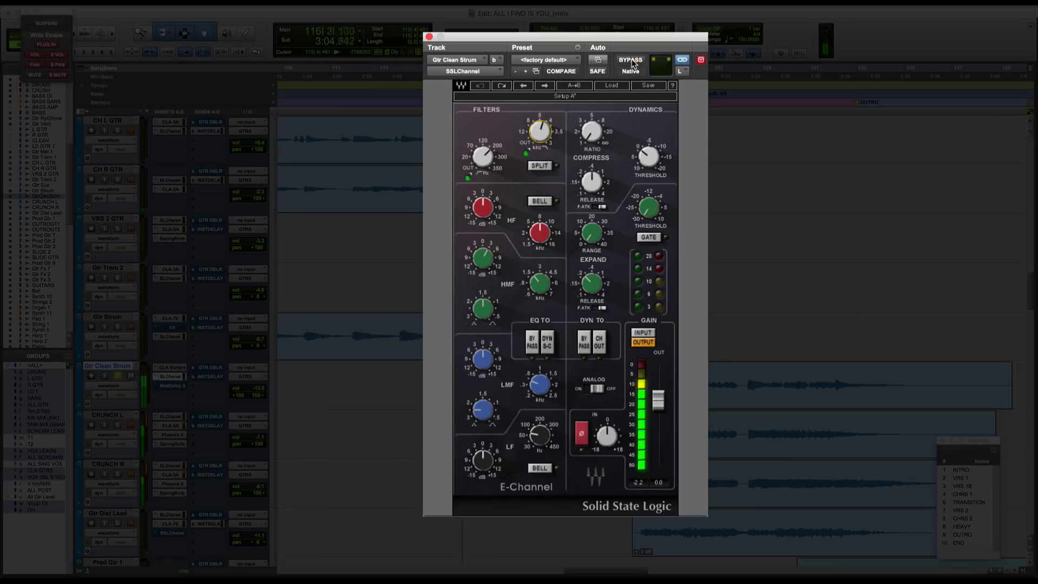
Try different high-pass and low-pass filter settings in the SSLChannel during playback, undoing each change.
{"action": "left_click_drag", "start_coordinate": [486, 160], "coordinate": [482, 164]}
{"action": "left_click", "coordinate": [479, 86]}
{"action": "left_click_drag", "start_coordinate": [540, 132], "coordinate": [541, 130]}
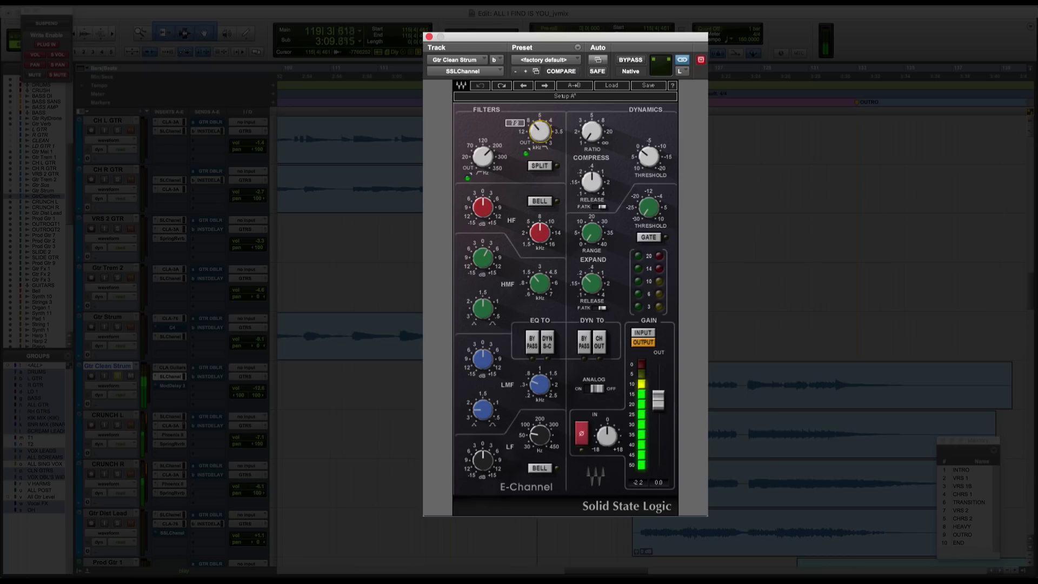
{"action": "left_click", "coordinate": [480, 85]}
Try a different HMF gain in the SSLChannel during playback and undo the change.
{"action": "key", "text": "space"}
{"action": "mouse_move", "coordinate": [484, 259]}
{"action": "key", "text": "space"}
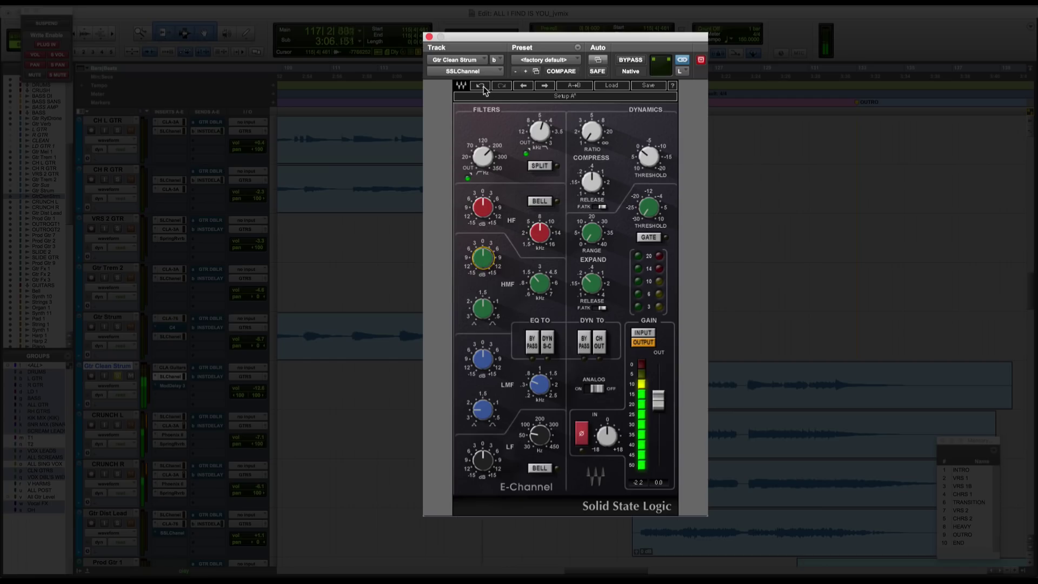
{"action": "left_click", "coordinate": [481, 85]}
Compare Gtr Clean Strum with the SSLChannel bypassed and active, close the plug-in window and stop playback.
{"action": "left_click", "coordinate": [627, 59]}
{"action": "left_click", "coordinate": [628, 59]}
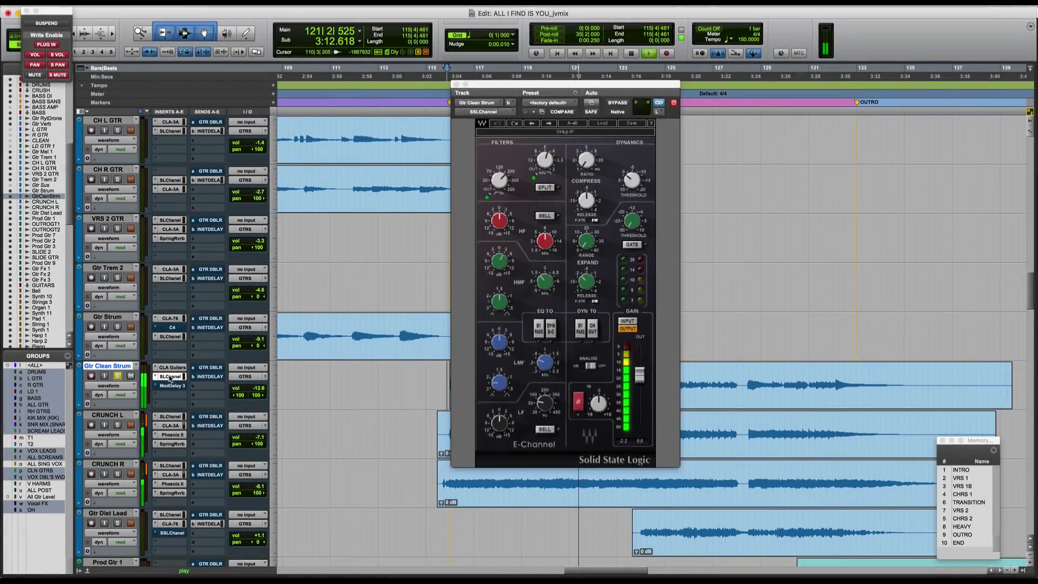
{"action": "left_click", "coordinate": [169, 377]}
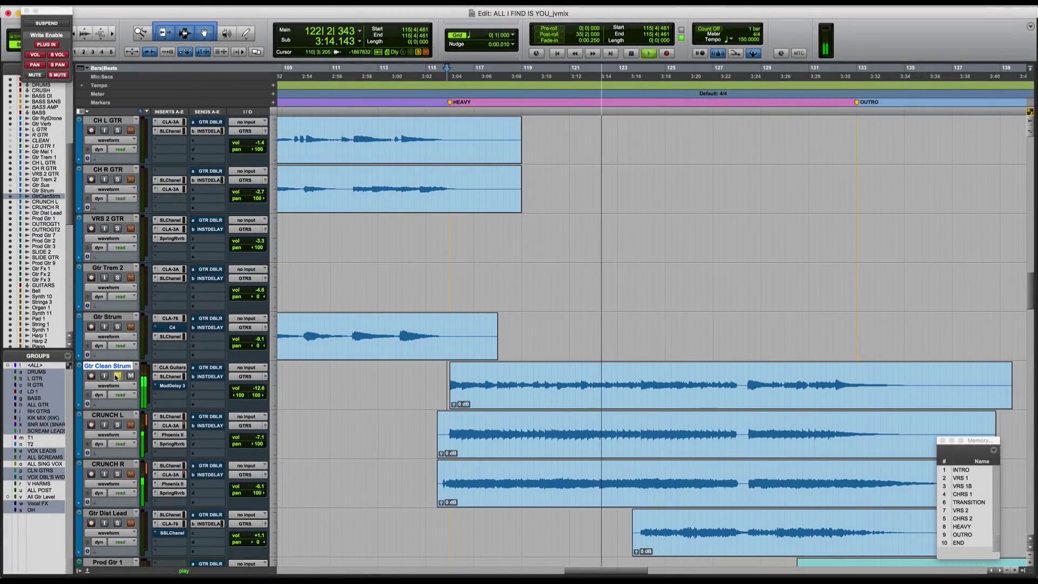
{"action": "key", "text": "space"}
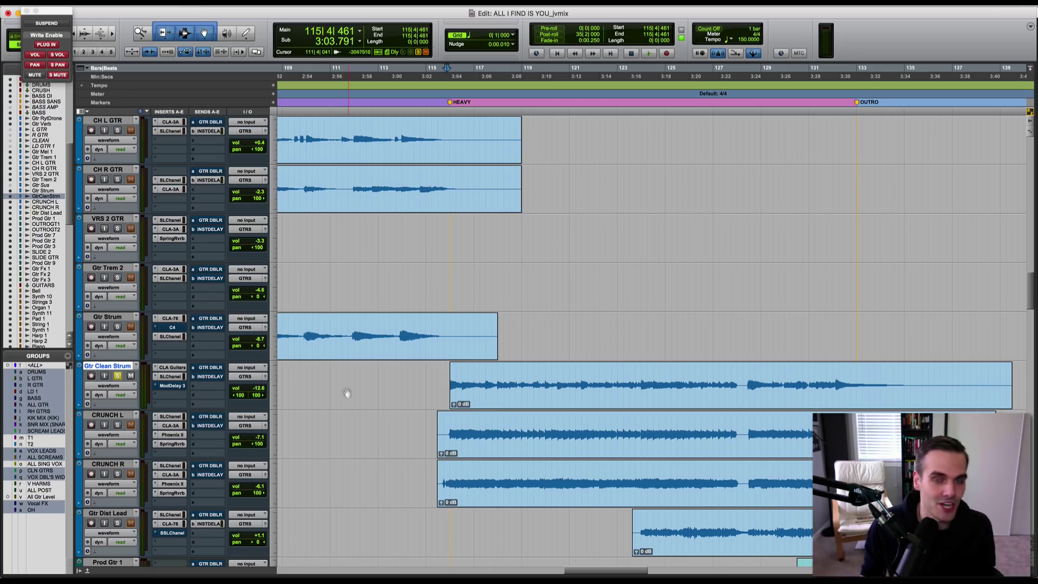
Open the Mod Delay III insert on Gtr Clean Strum and toggle its bypass during playback to compare the sound.
{"action": "left_click", "coordinate": [172, 386]}
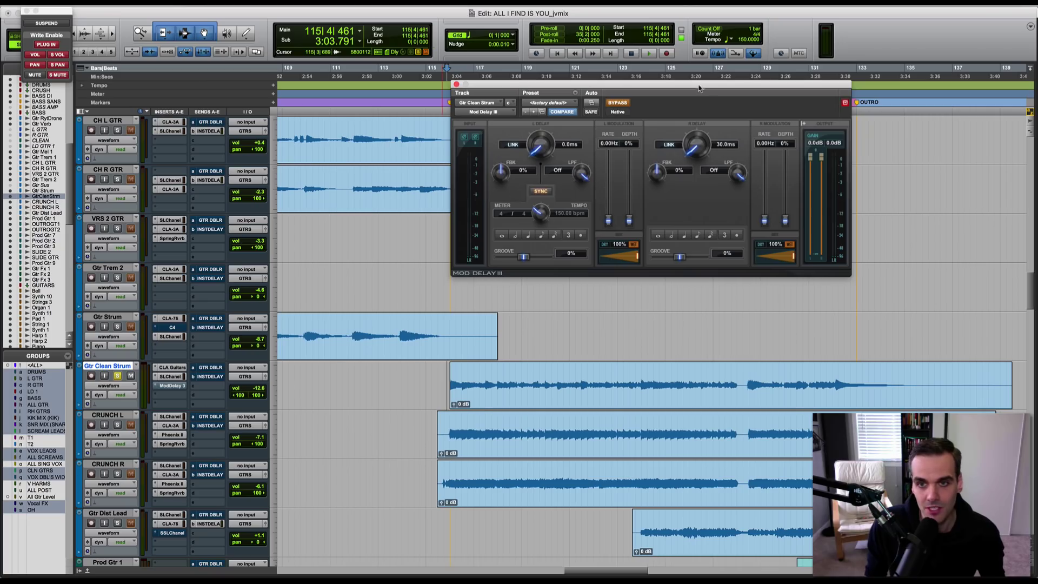
{"action": "left_click_drag", "start_coordinate": [699, 89], "coordinate": [658, 105]}
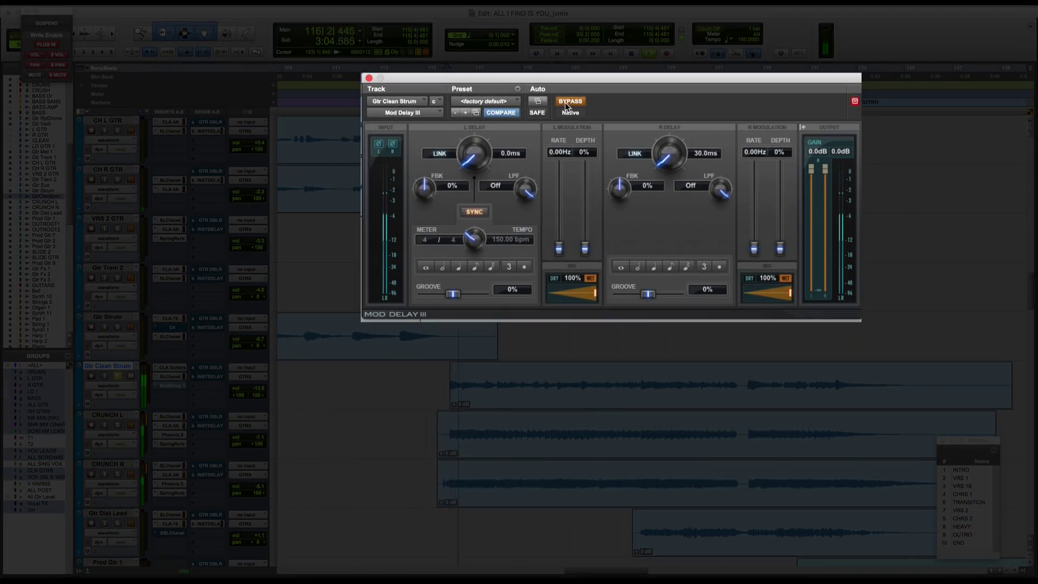
{"action": "left_click", "coordinate": [566, 104]}
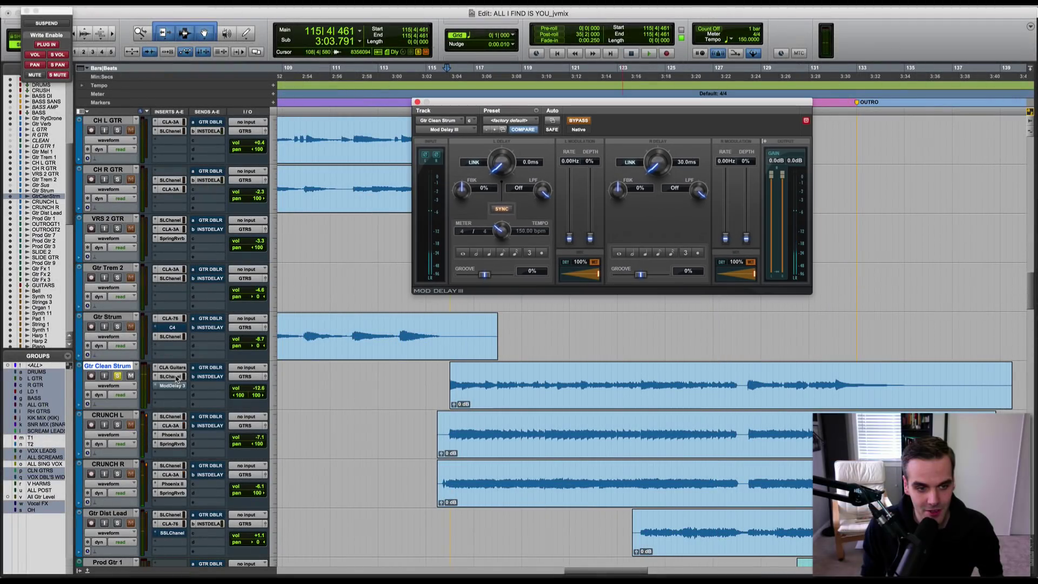
Bypass the SSLChannel and CLA Guitars inserts on Gtr Clean Strum, close the Mod Delay III window and play the soloed track.
{"action": "left_click", "coordinate": [175, 377], "text": "super"}
{"action": "left_click", "coordinate": [175, 367], "text": "super"}
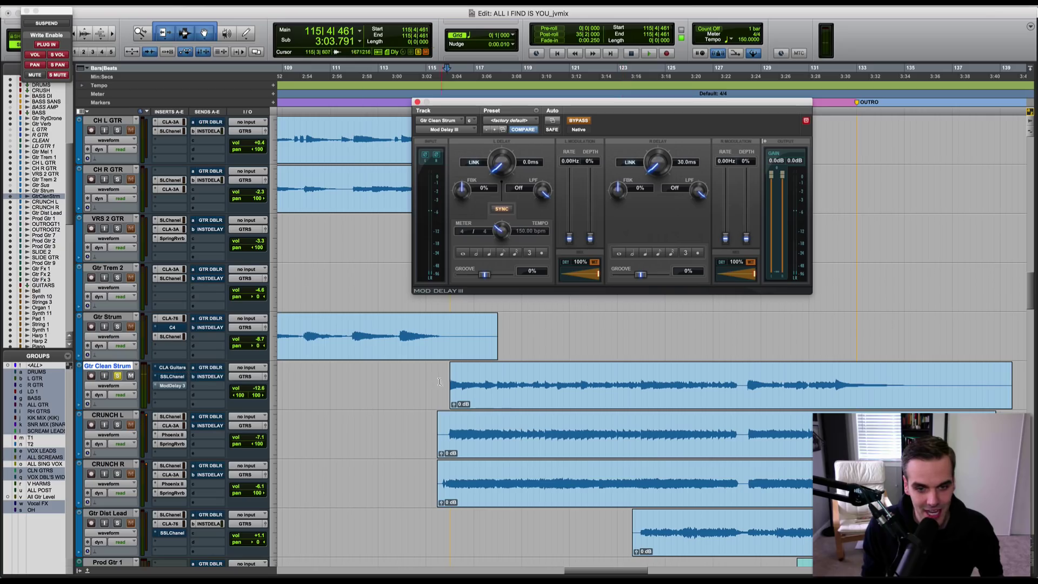
{"action": "left_click", "coordinate": [172, 386]}
{"action": "key", "text": "space"}
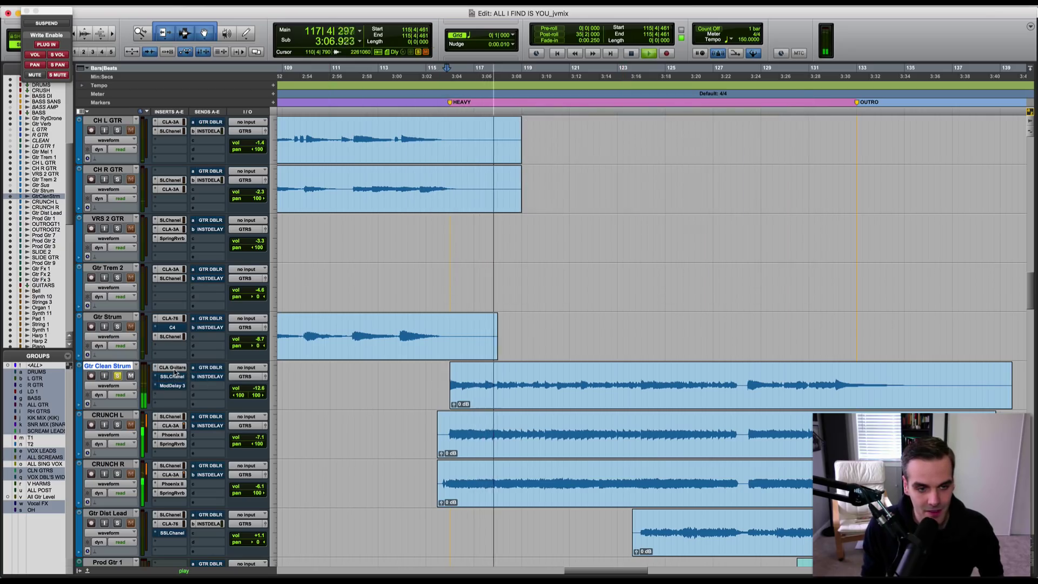
Reactivate the SSLChannel and Mod Delay III inserts on Gtr Clean Strum during playback and stop the transport.
{"action": "left_click", "coordinate": [172, 376], "text": "super"}
{"action": "left_click", "coordinate": [172, 385], "text": "super"}
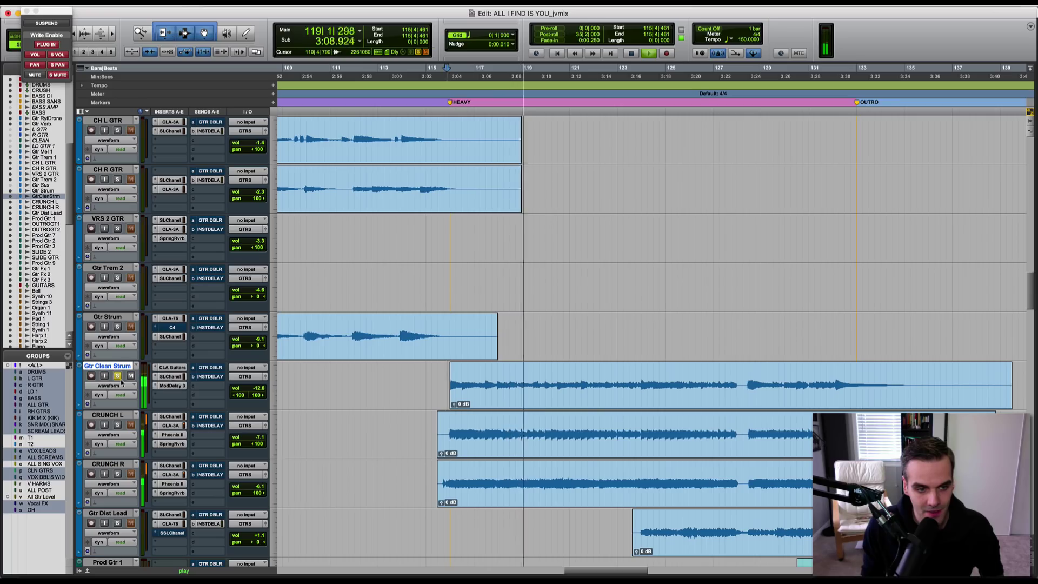
{"action": "key", "text": "space"}
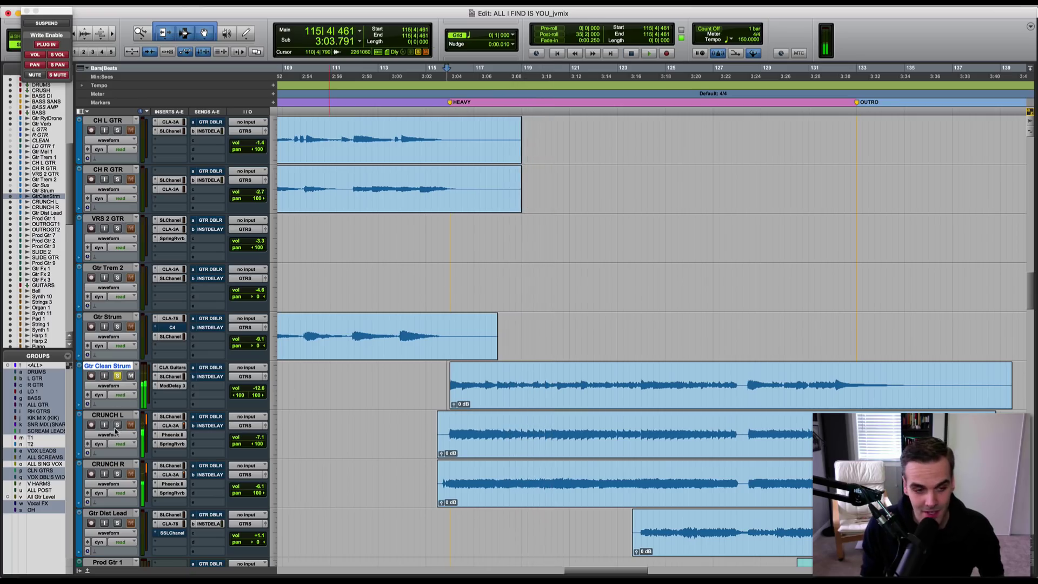
Solo CRUNCH L and CRUNCH R without Gtr Clean Strum, play the HEAVY section, add Gtr Clean Strum to the solo and stop.
{"action": "left_click", "coordinate": [117, 424]}
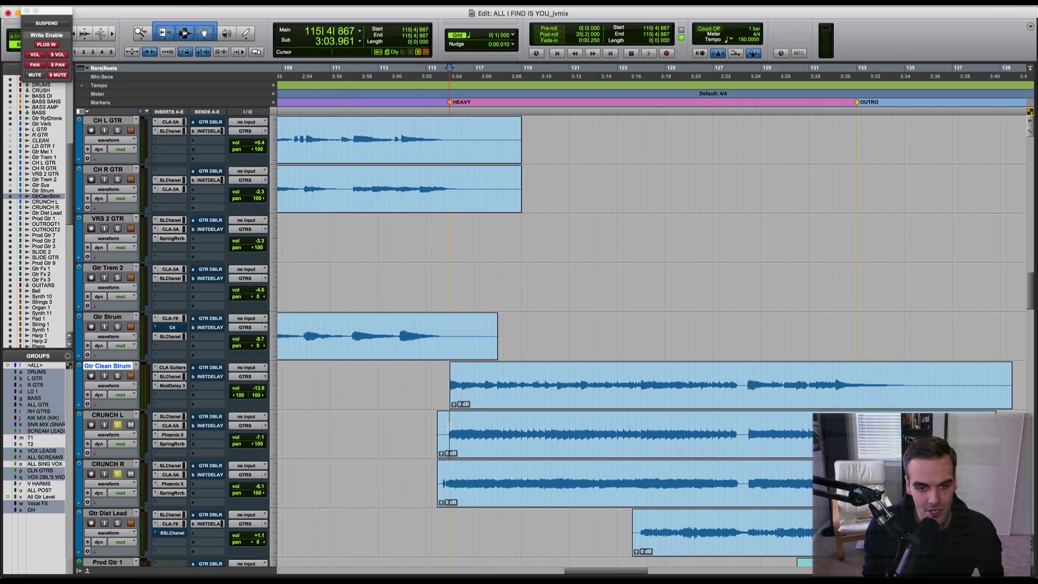
{"action": "key", "text": "space"}
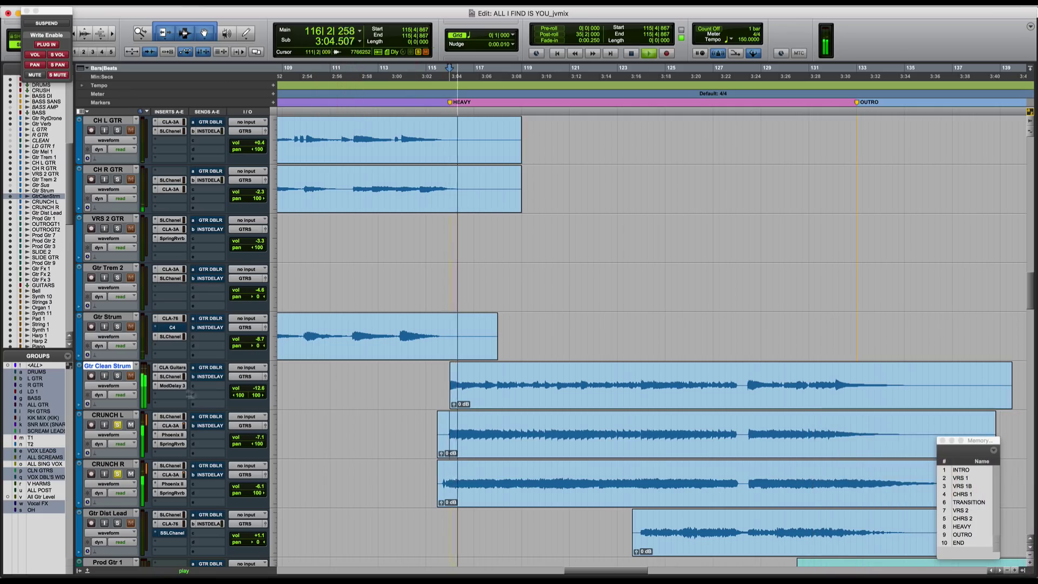
{"action": "left_click", "coordinate": [117, 376]}
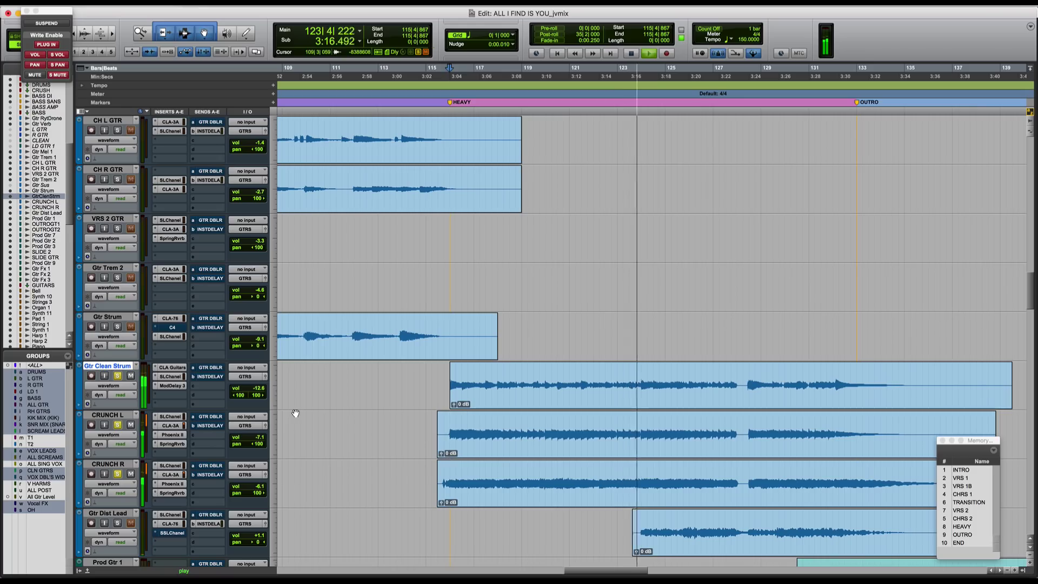
{"action": "key", "text": "space"}
Clear the track solos, mute Gtr Clean Strum and play the full mix from shortly before the HEAVY marker.
{"action": "left_click", "coordinate": [118, 375]}
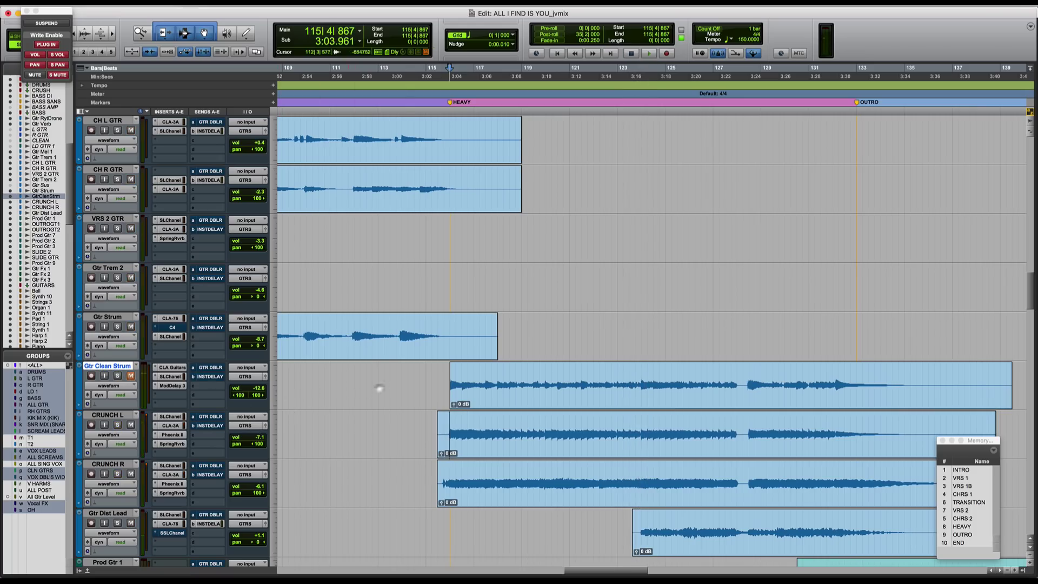
{"action": "left_click", "coordinate": [397, 380]}
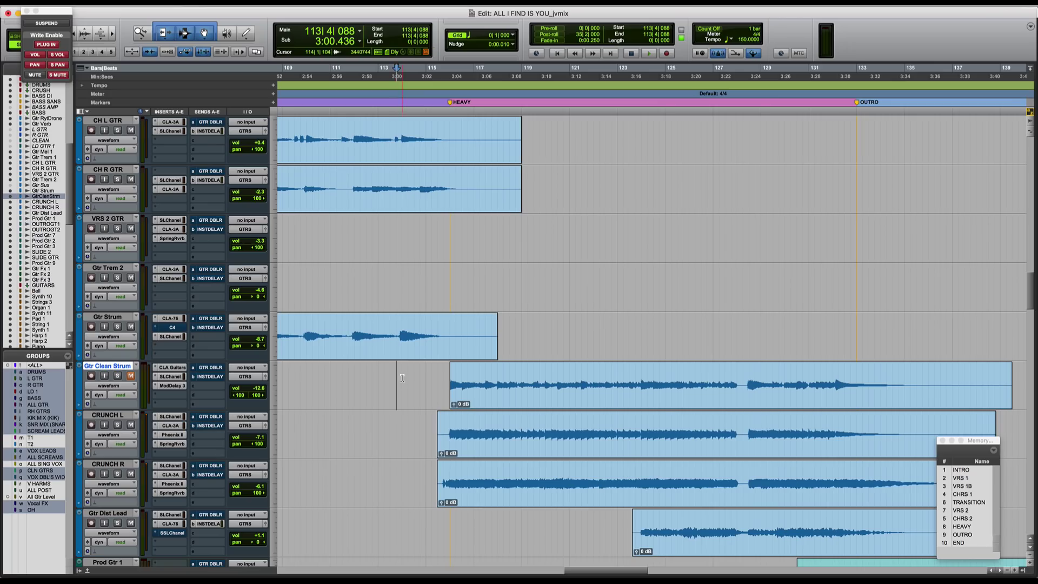
{"action": "key", "text": "space"}
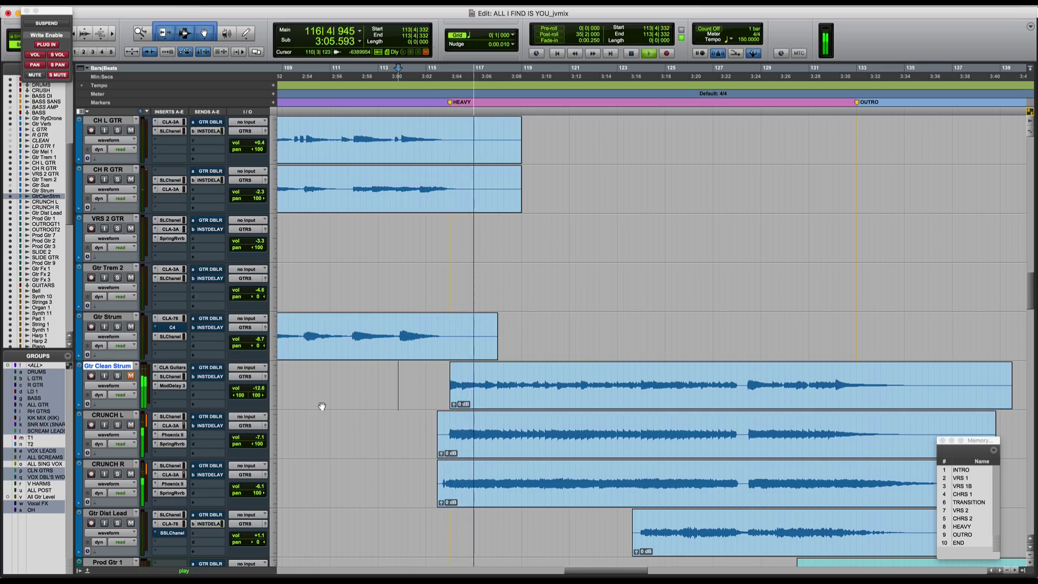
{"action": "scroll", "coordinate": [320, 406], "scroll_direction": "down", "scroll_amount": 1}
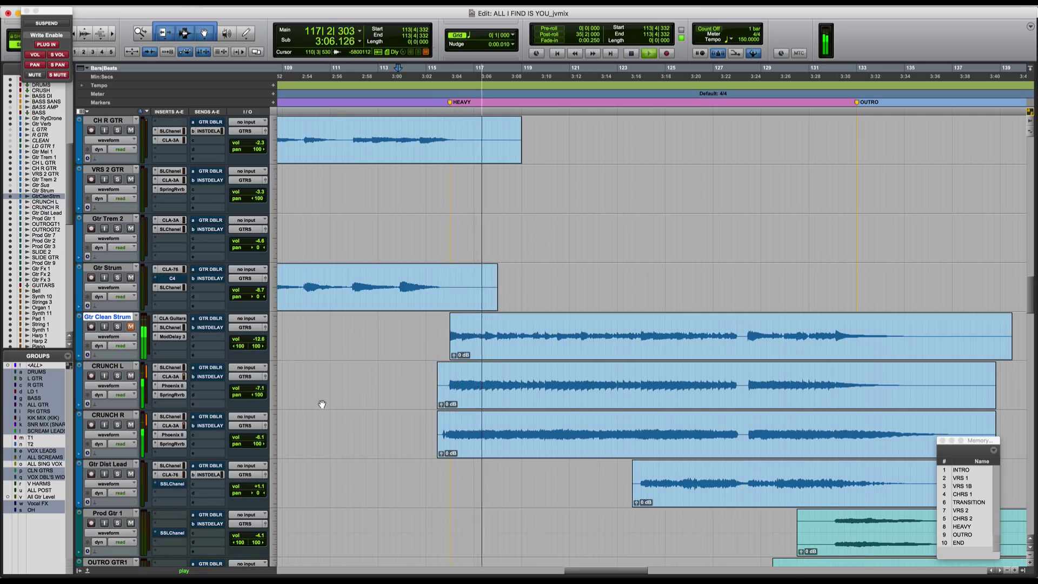
{"action": "left_click", "coordinate": [130, 327]}
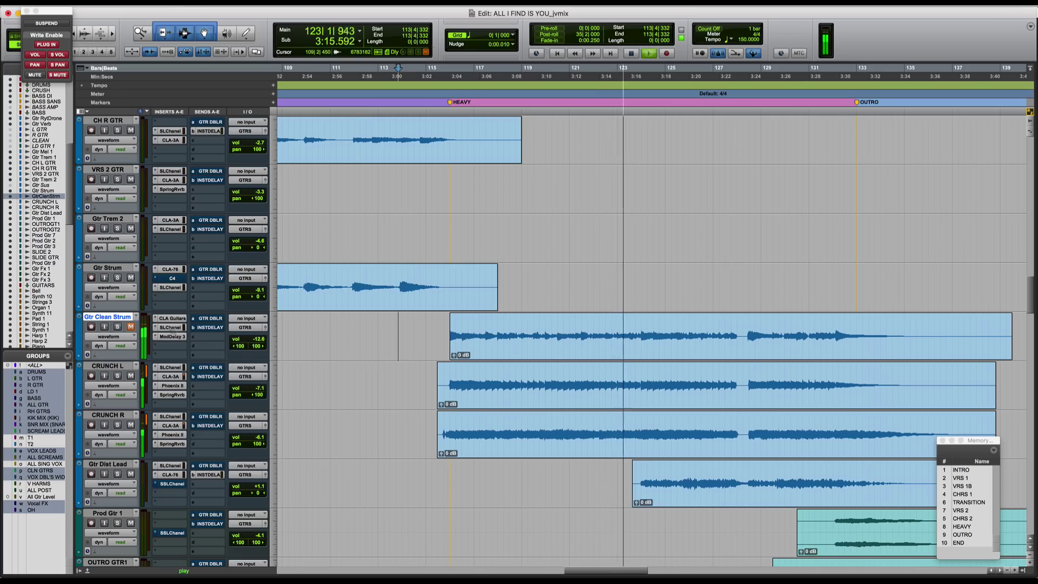
{"action": "key", "text": "space"}
Unmute Gtr Clean Strum, replay the full mix through the HEAVY section with it included and stop playback.
{"action": "left_click", "coordinate": [130, 327]}
{"action": "key", "text": "space"}
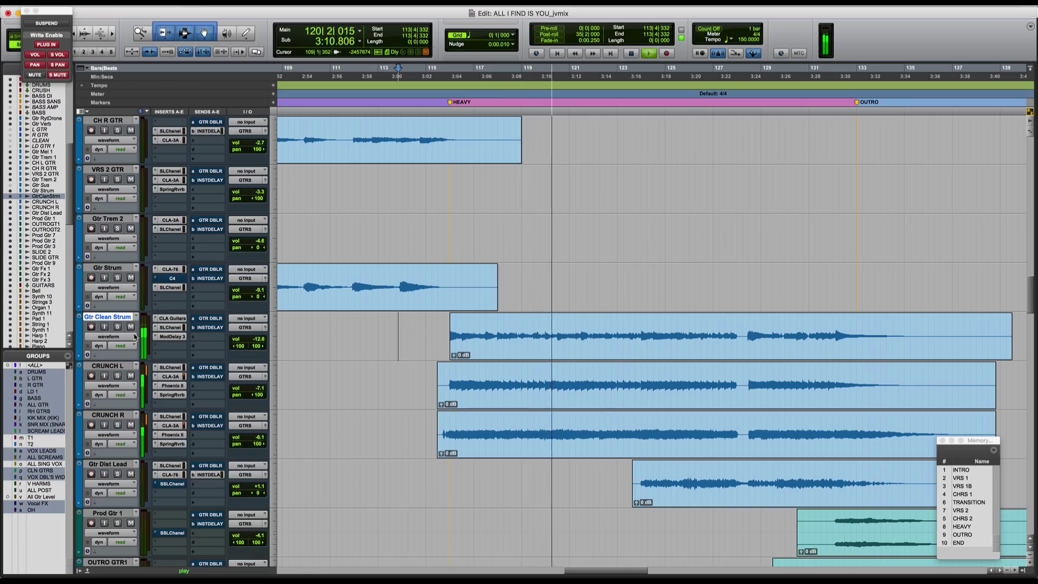
{"action": "key", "text": "space"}
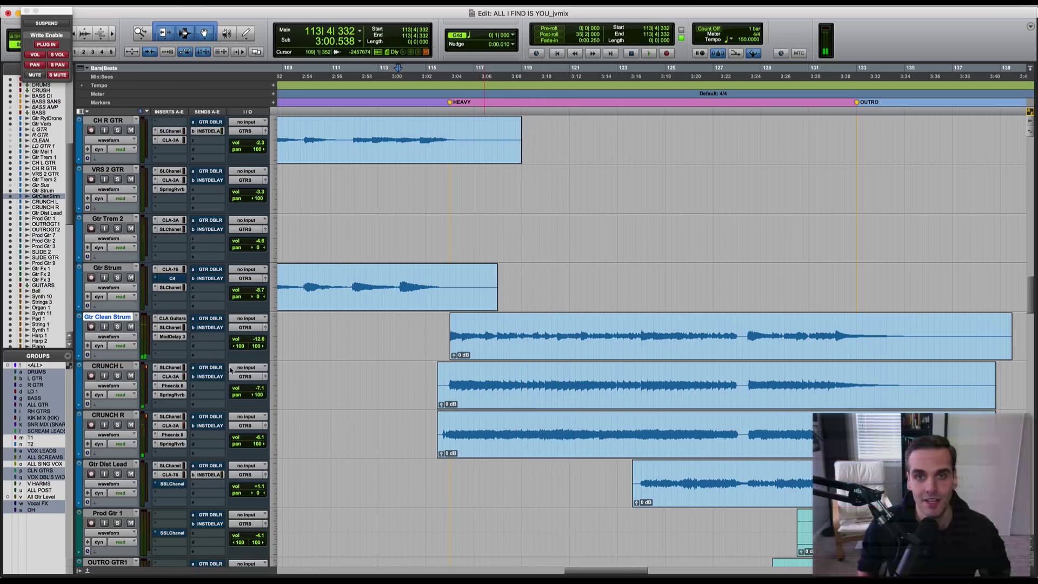